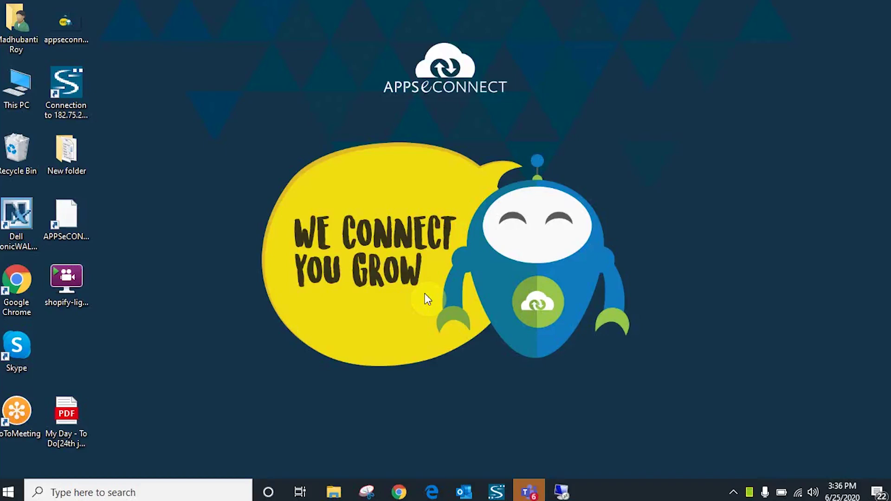
Bring the itsl-demo1 Remote Desktop session to the front, full-screen
{"action": "left_click", "coordinate": [576, 493]}
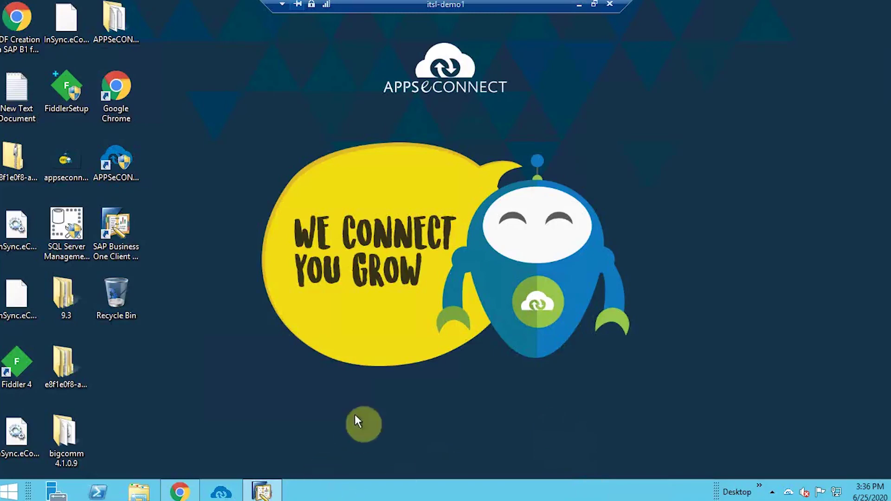
Unlock the APPSeCONNECT portal with the saved password, then return to HubSpot's Companies list
{"action": "left_click", "coordinate": [180, 492]}
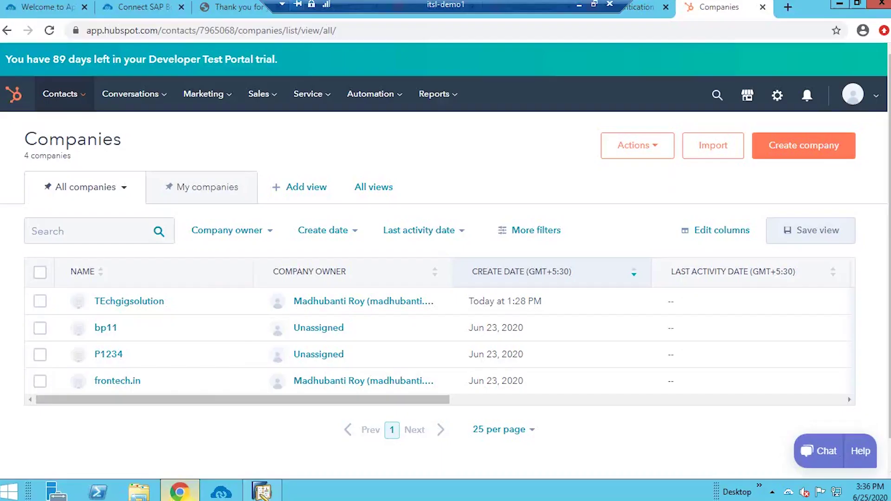
{"action": "left_click", "coordinate": [11, 7]}
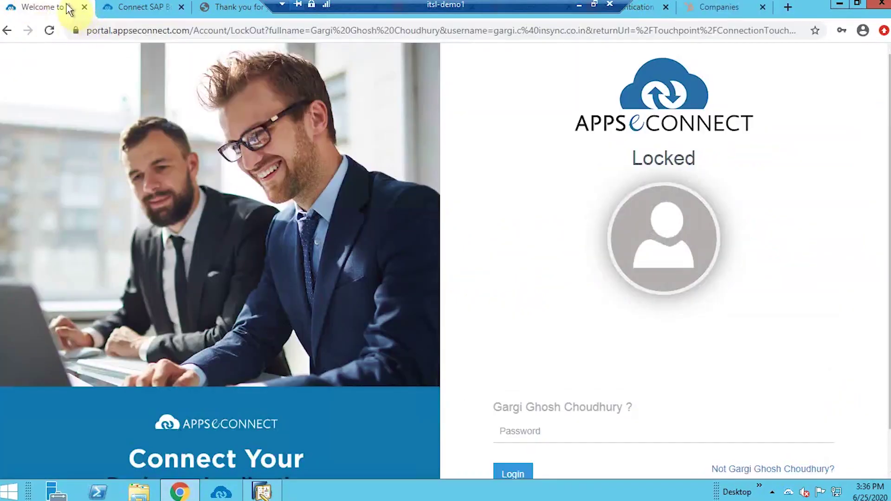
{"action": "left_click", "coordinate": [557, 424]}
{"action": "left_click", "coordinate": [542, 377]}
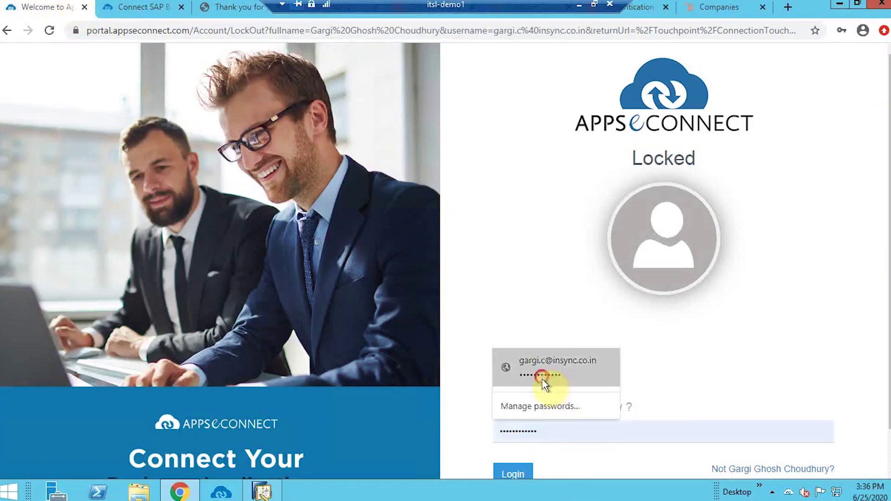
{"action": "left_click", "coordinate": [522, 472]}
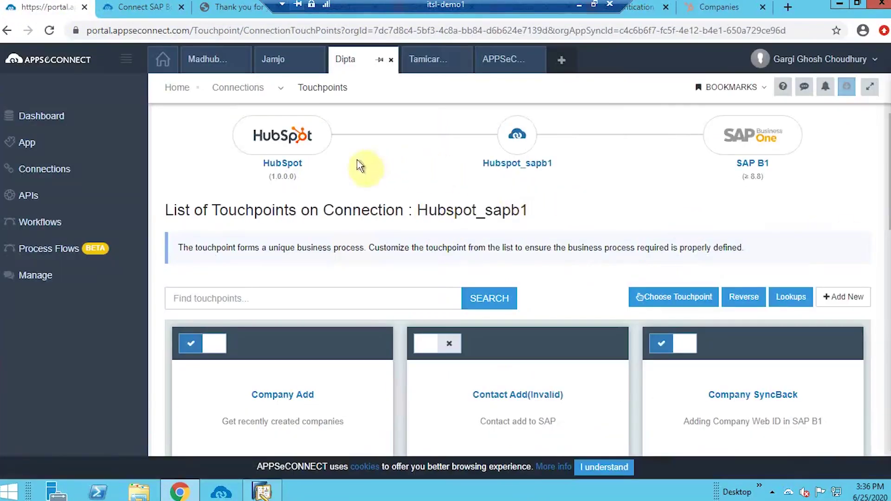
{"action": "left_click", "coordinate": [722, 10]}
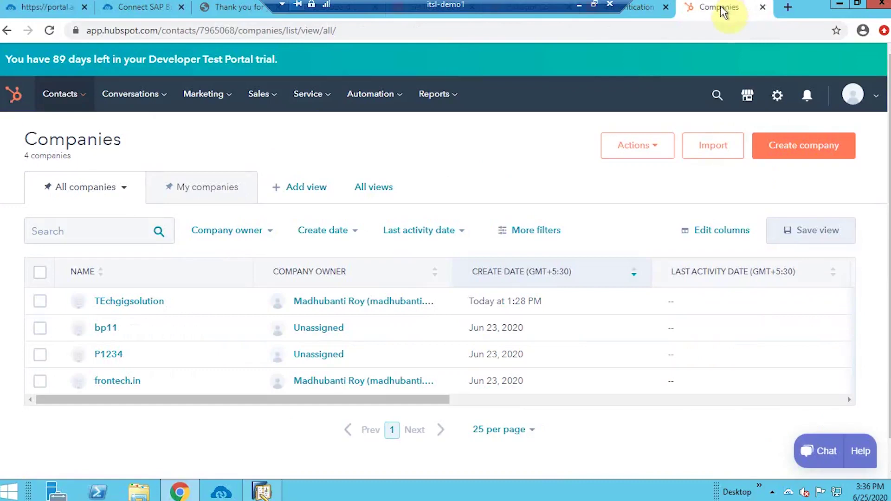
{"action": "left_click", "coordinate": [65, 98]}
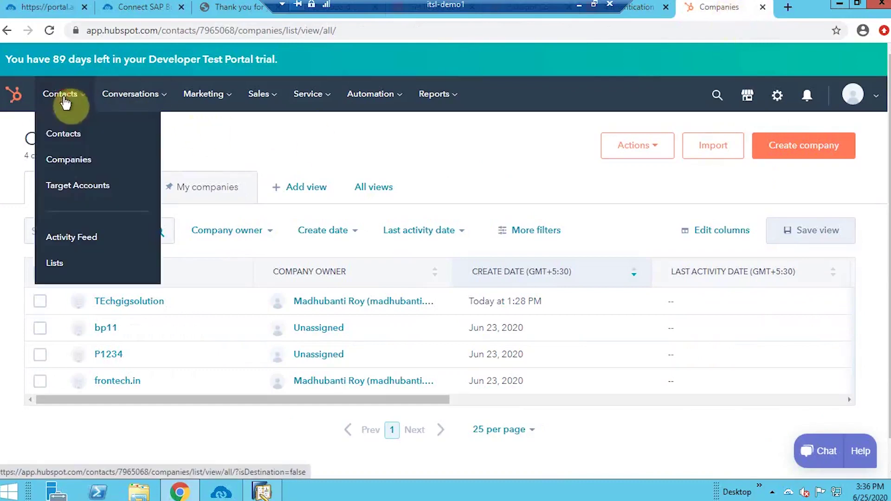
{"action": "left_click", "coordinate": [79, 161]}
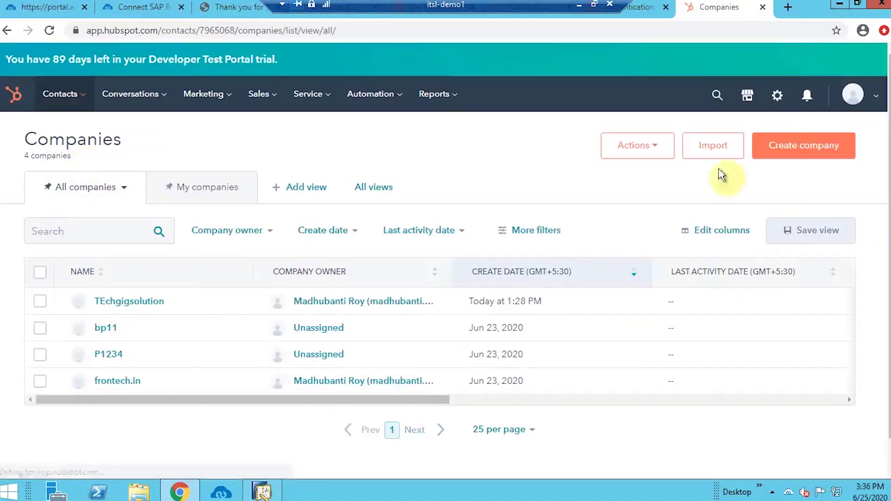
Create the Vendor company Probike with domain probike.com and a company phone number
{"action": "left_click", "coordinate": [830, 159]}
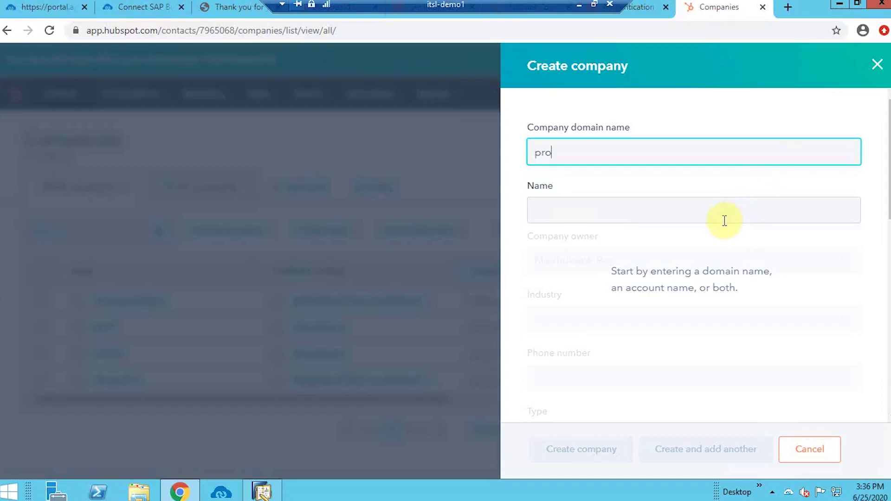
{"action": "type", "text": "bike.com"}
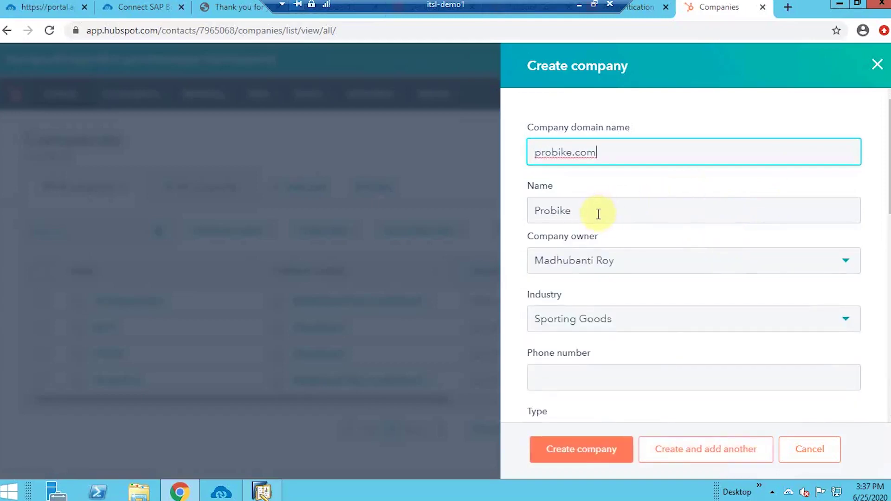
{"action": "scroll", "coordinate": [611, 273], "scroll_direction": "down", "scroll_amount": 3}
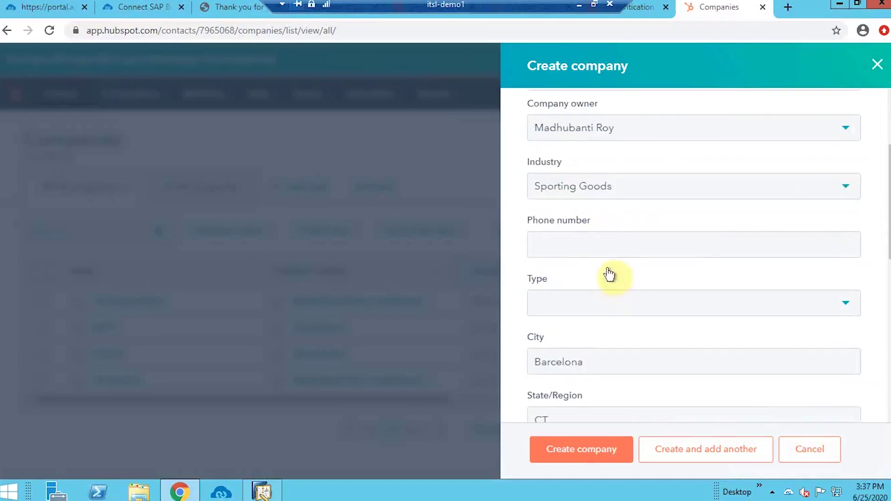
{"action": "left_click", "coordinate": [605, 247]}
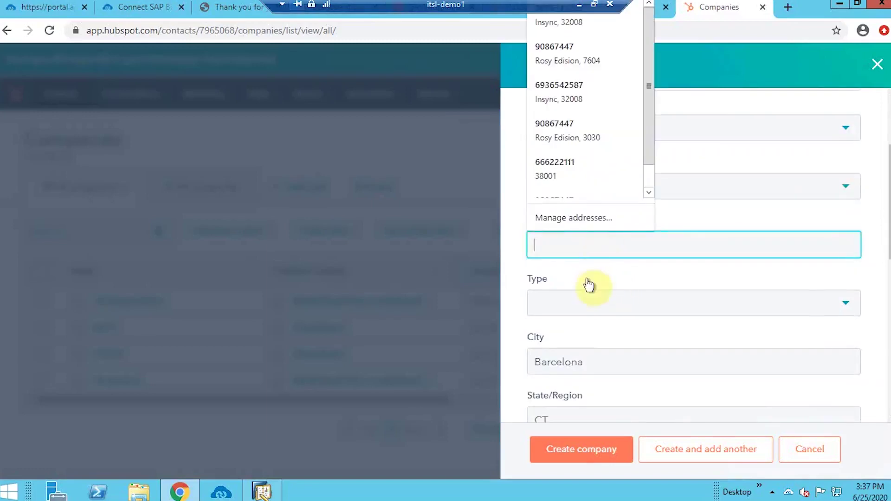
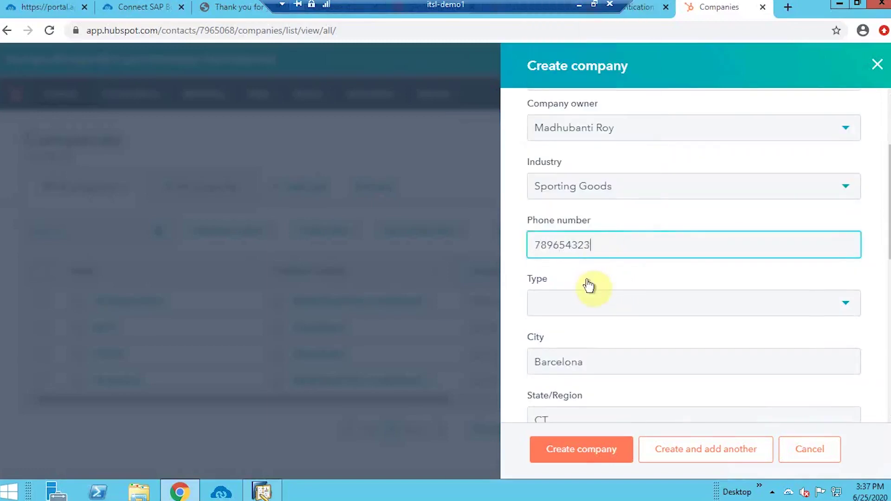
{"action": "left_click", "coordinate": [574, 310]}
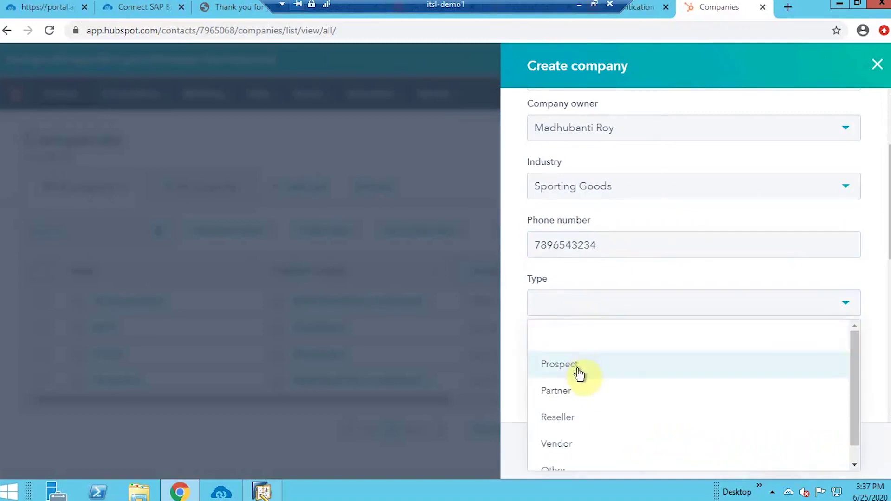
{"action": "scroll", "coordinate": [575, 425], "scroll_direction": "down", "scroll_amount": 1}
{"action": "left_click", "coordinate": [575, 425]}
{"action": "scroll", "coordinate": [588, 382], "scroll_direction": "down", "scroll_amount": 1}
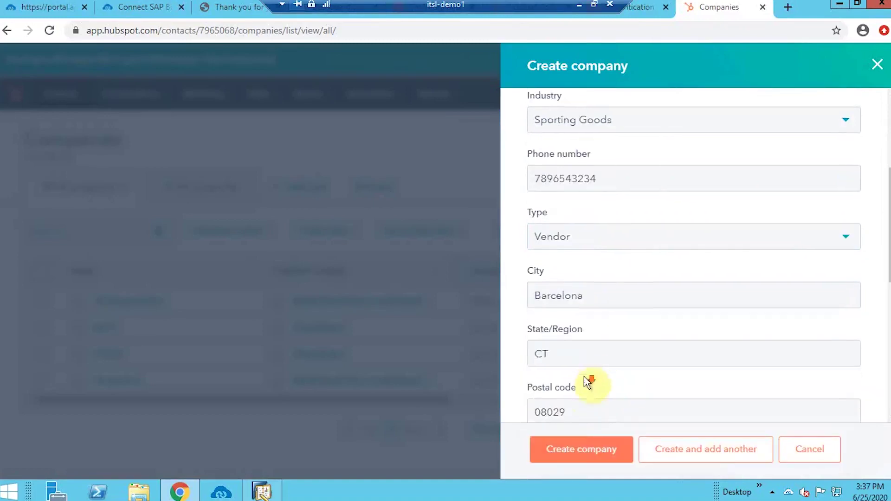
{"action": "scroll", "coordinate": [587, 381], "scroll_direction": "down", "scroll_amount": 8}
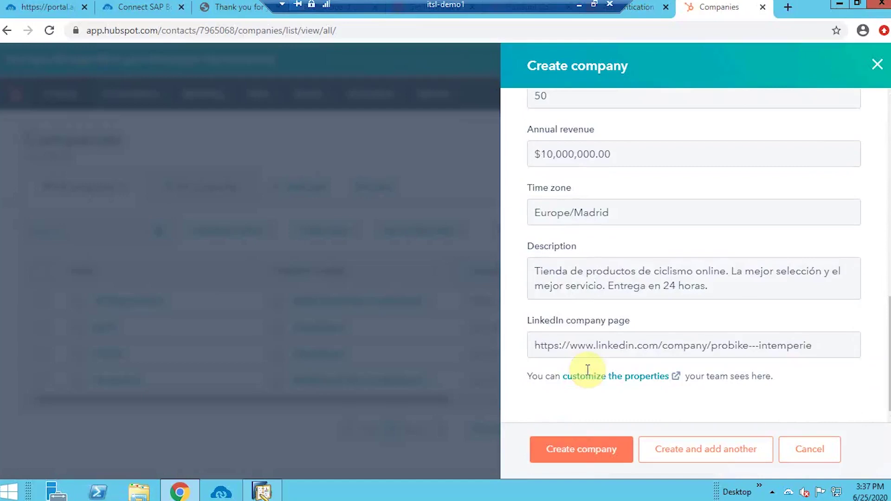
{"action": "left_click", "coordinate": [608, 459]}
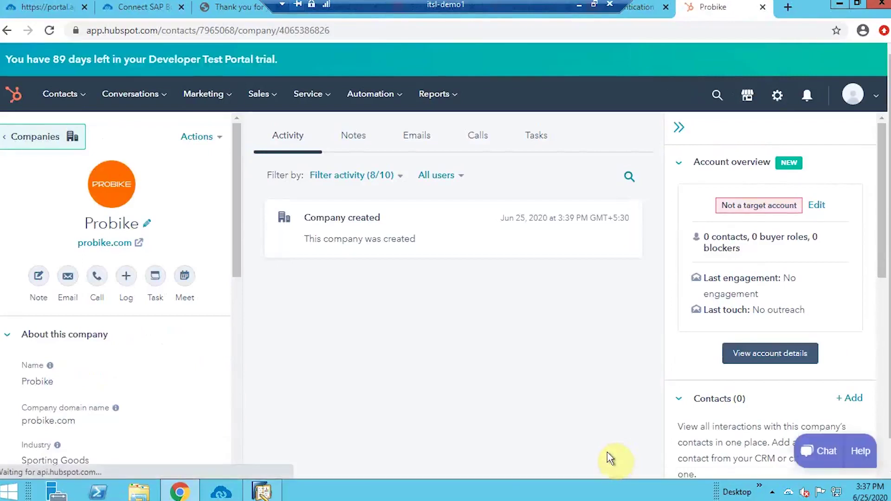
Create a new Probike contact with e-mail, first and last name, and suggested phone number
{"action": "left_click", "coordinate": [856, 402]}
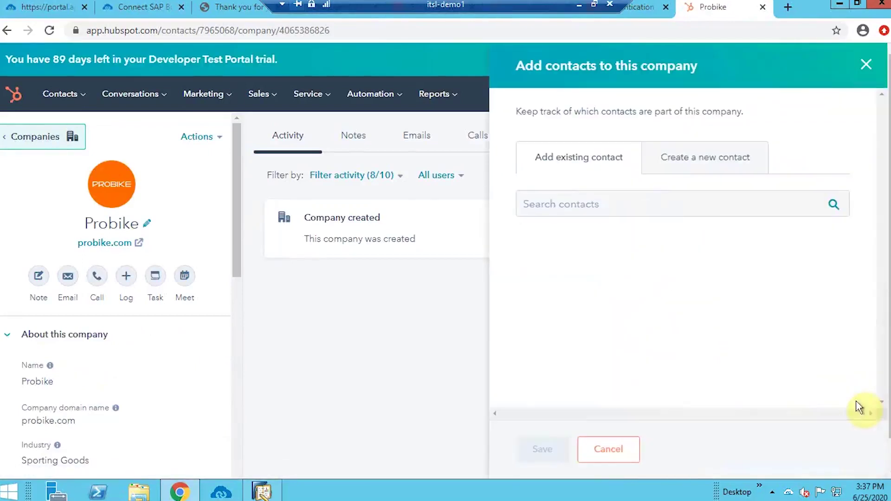
{"action": "left_click", "coordinate": [715, 160]}
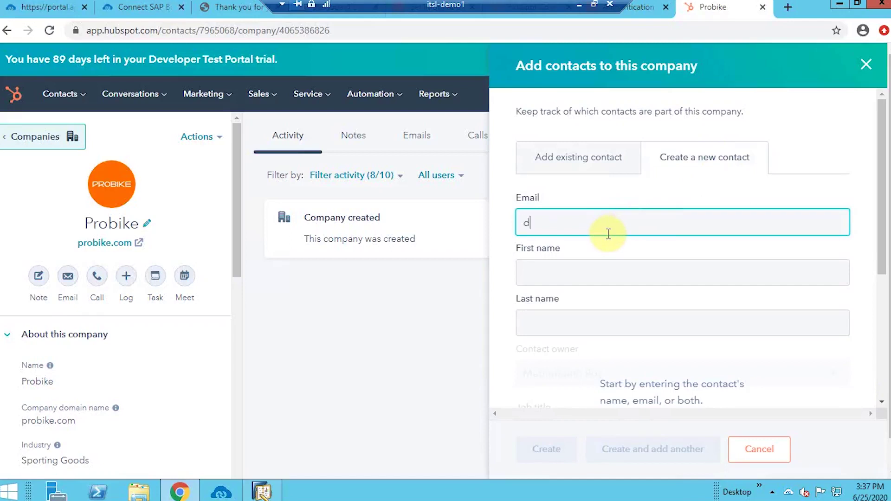
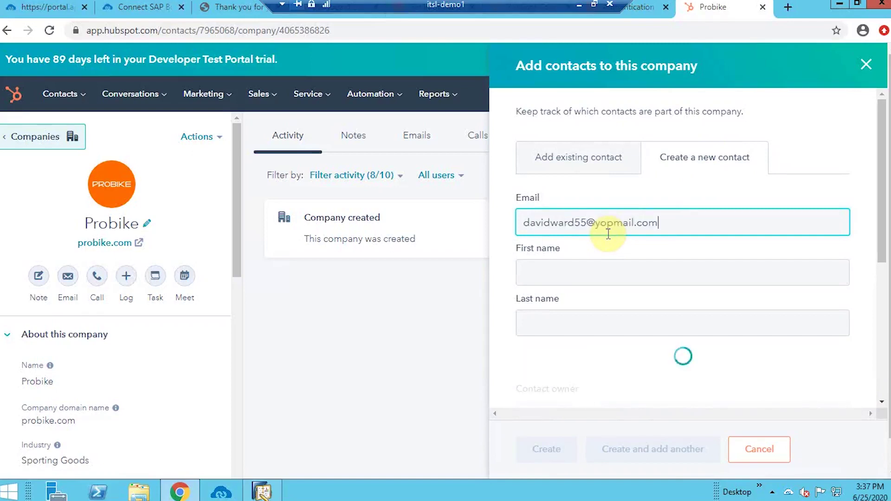
{"action": "left_click", "coordinate": [613, 275]}
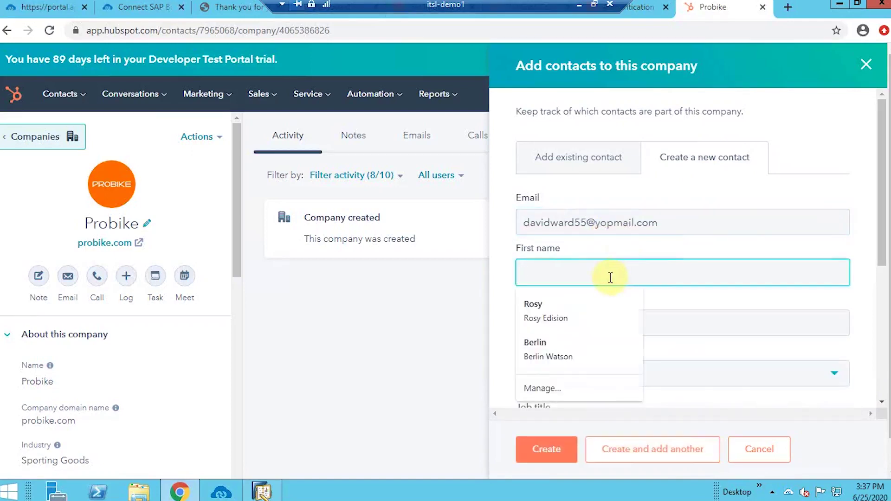
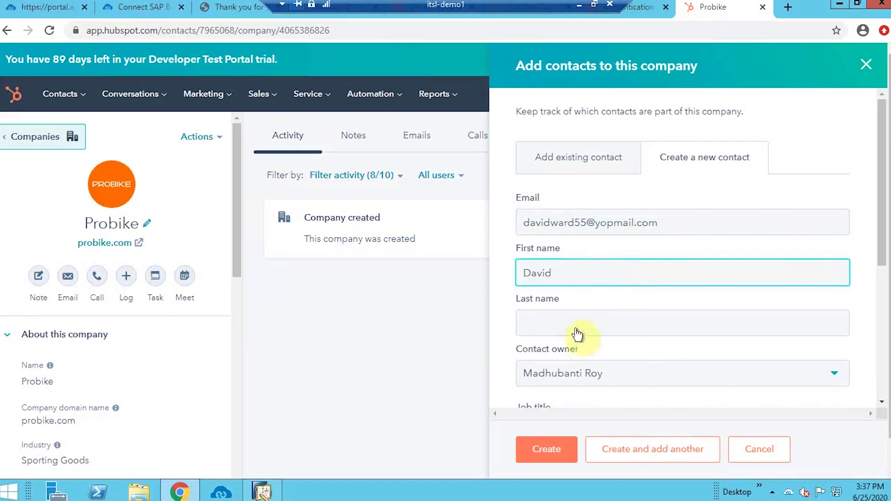
{"action": "left_click", "coordinate": [574, 325]}
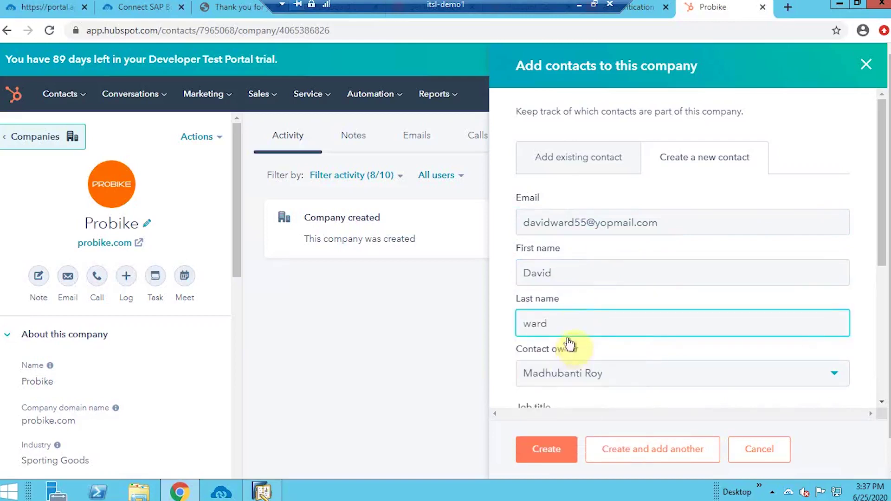
{"action": "scroll", "coordinate": [577, 330], "scroll_direction": "down", "scroll_amount": 5}
{"action": "left_click", "coordinate": [567, 244]}
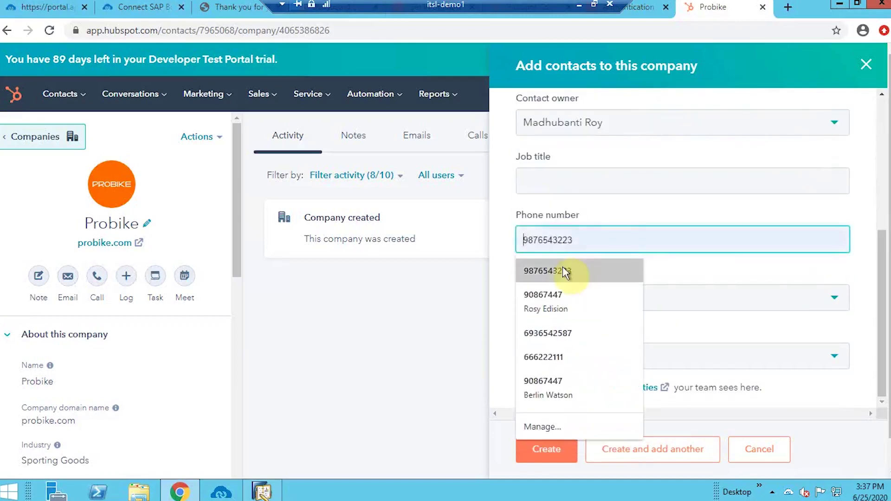
{"action": "left_click", "coordinate": [566, 272]}
{"action": "scroll", "coordinate": [611, 284], "scroll_direction": "up", "scroll_amount": 5}
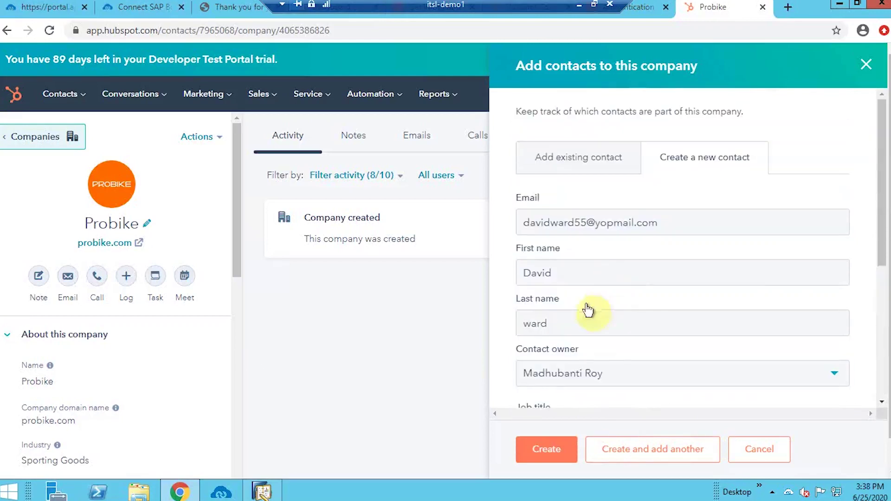
{"action": "left_click", "coordinate": [555, 456]}
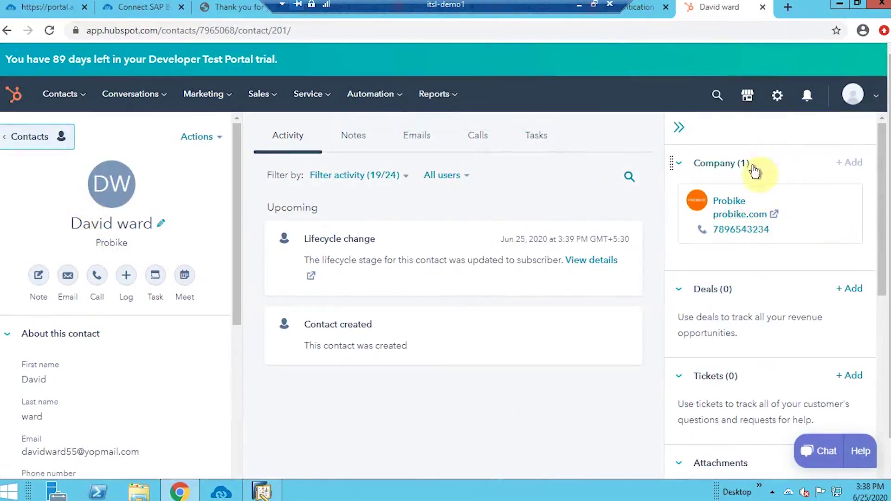
Dismiss the permission prompt and log in to the APPSeCONNECT agent
{"action": "left_click", "coordinate": [240, 486]}
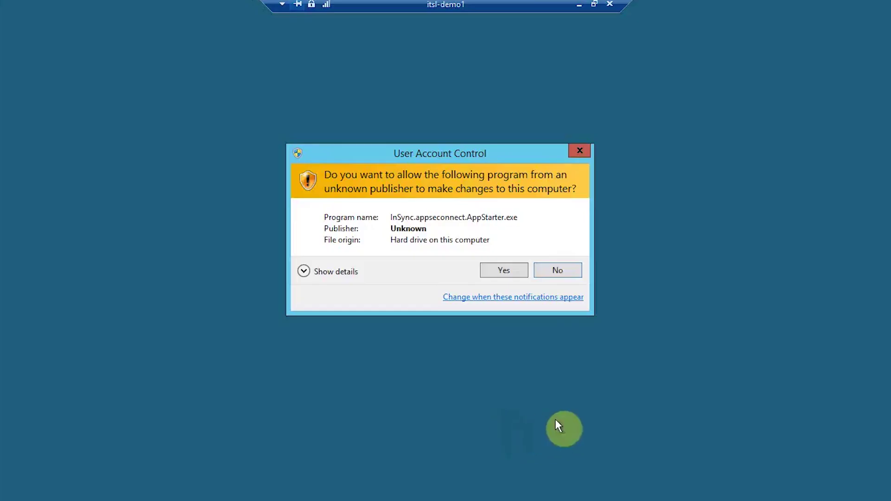
{"action": "left_click", "coordinate": [581, 149]}
{"action": "left_click", "coordinate": [772, 434]}
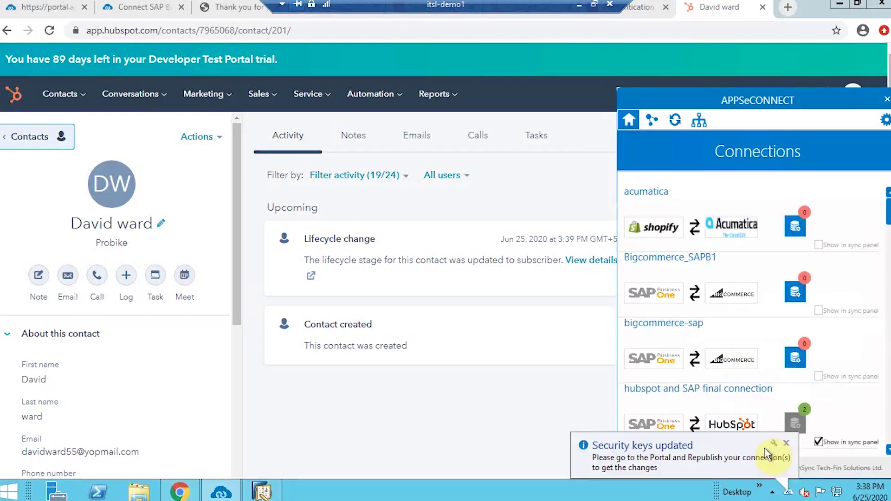
Expand the hubspot and SAP final connection in the Sync Panel and check Company Add's schedule
{"action": "left_click", "coordinate": [684, 125]}
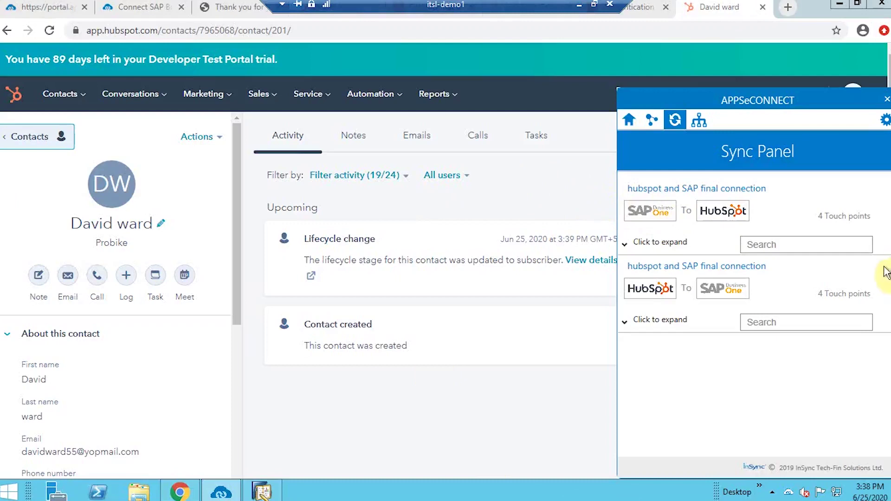
{"action": "left_click", "coordinate": [638, 325]}
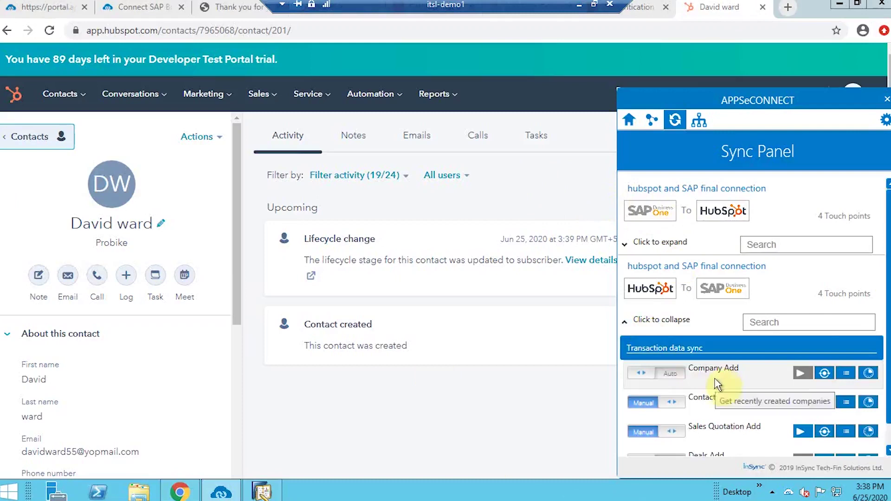
{"action": "scroll", "coordinate": [714, 385], "scroll_direction": "down", "scroll_amount": 1}
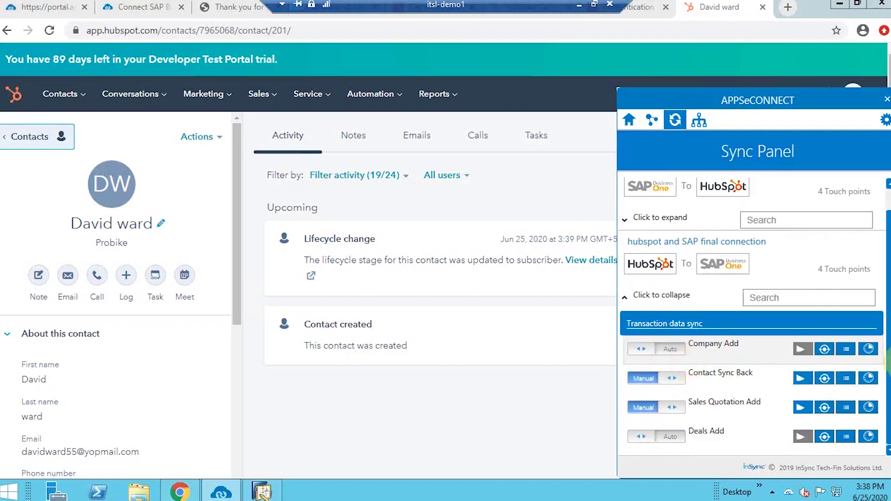
{"action": "left_click", "coordinate": [868, 348]}
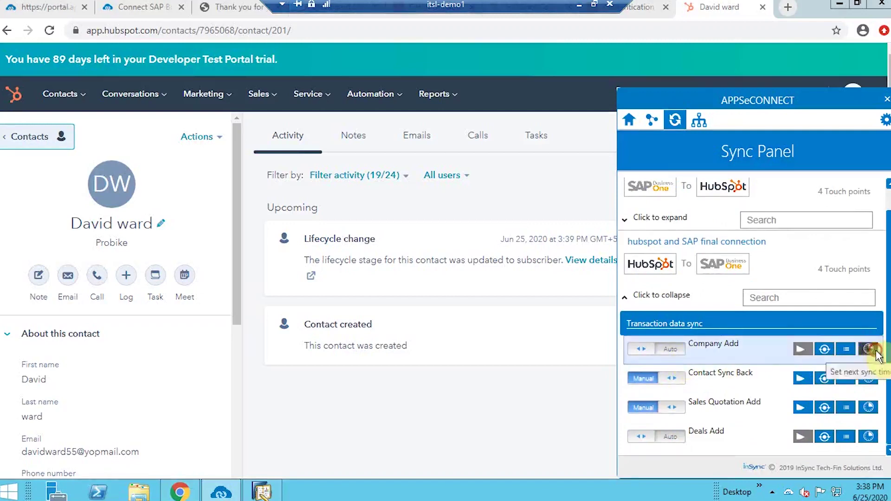
{"action": "left_click", "coordinate": [869, 349]}
{"action": "left_click", "coordinate": [863, 246]}
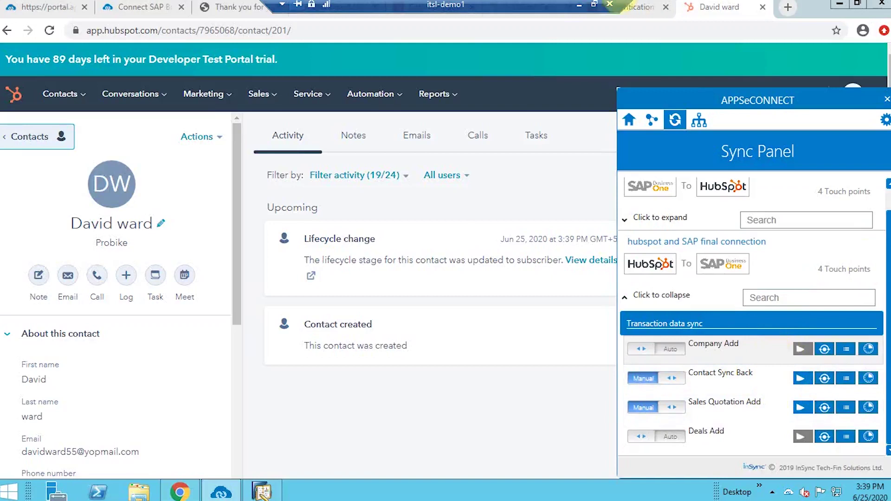
Set Company Add to Auto sync and review its sync transactions
{"action": "left_click", "coordinate": [594, 4]}
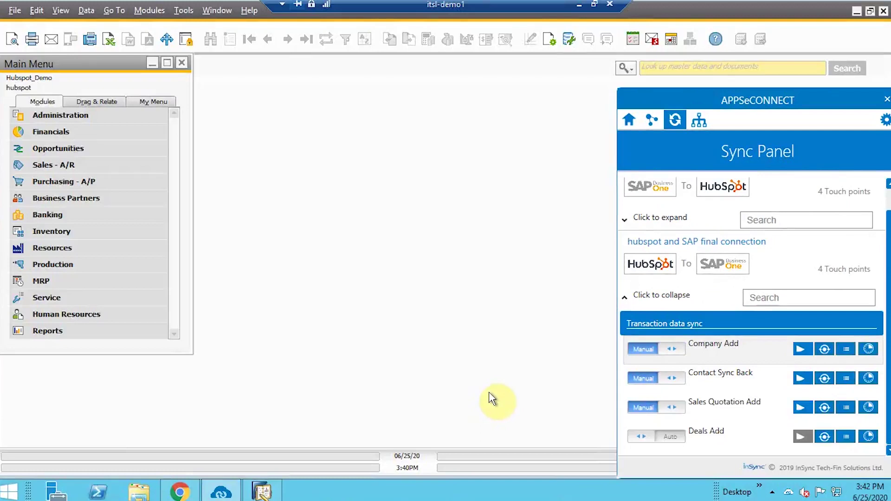
{"action": "left_click", "coordinate": [646, 349]}
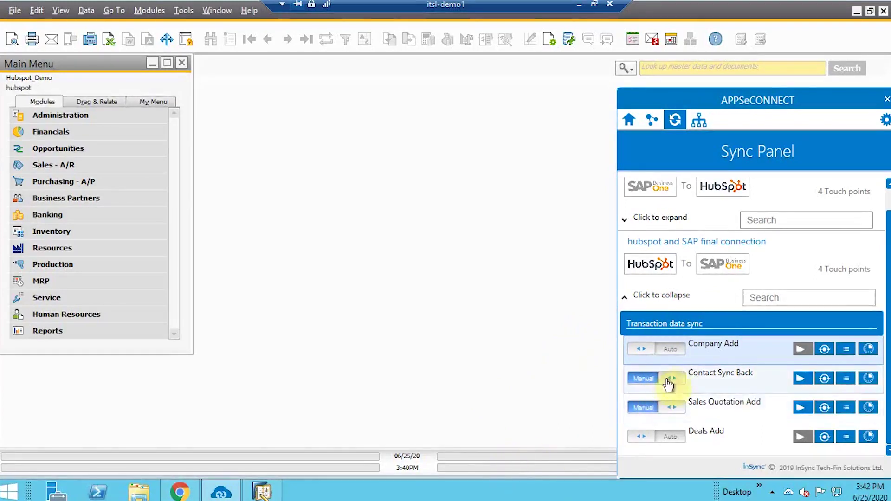
{"action": "left_click", "coordinate": [829, 348]}
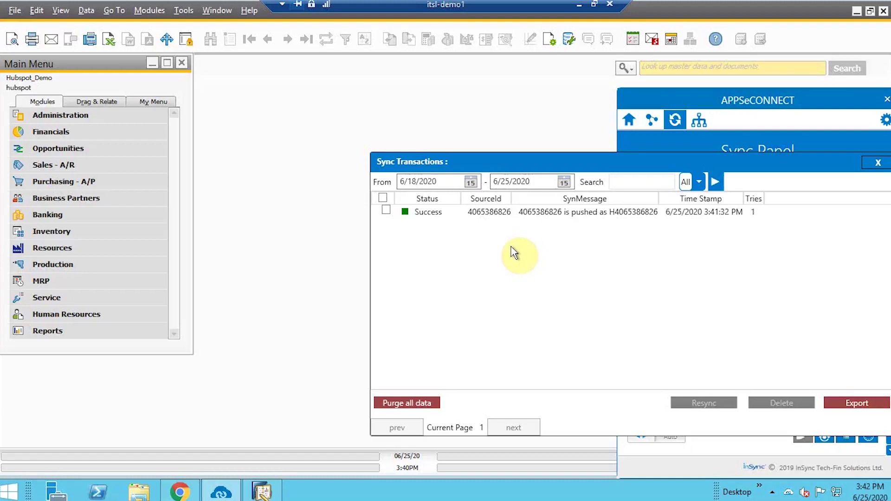
{"action": "left_click", "coordinate": [885, 164]}
Check the Company Add transaction logs with the TimeStamp column widened
{"action": "left_click", "coordinate": [845, 350]}
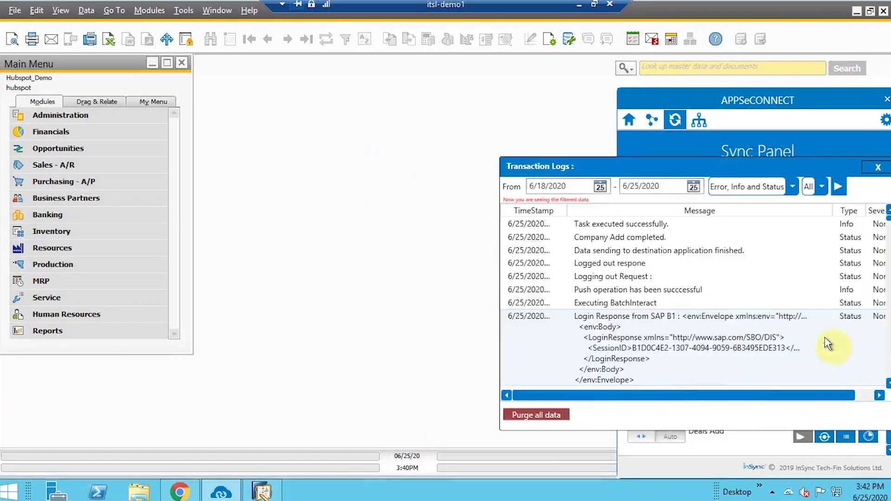
{"action": "left_click_drag", "start_coordinate": [566, 210], "coordinate": [617, 210]}
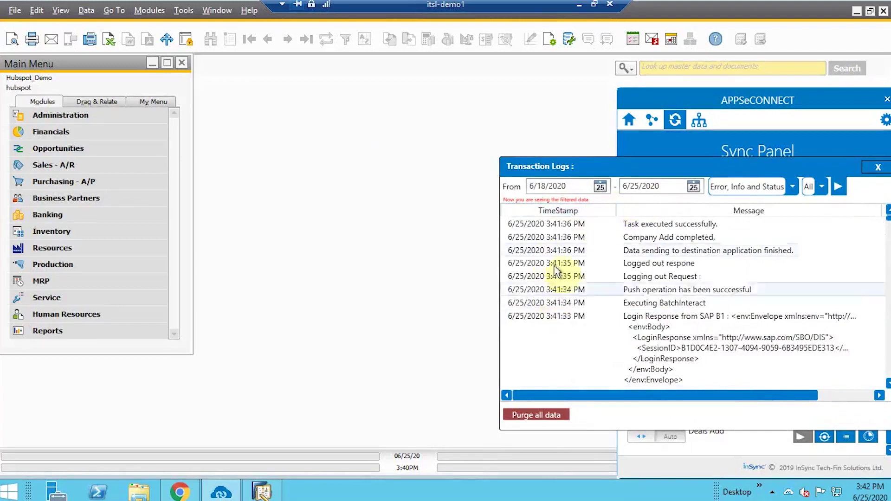
{"action": "left_click", "coordinate": [878, 167]}
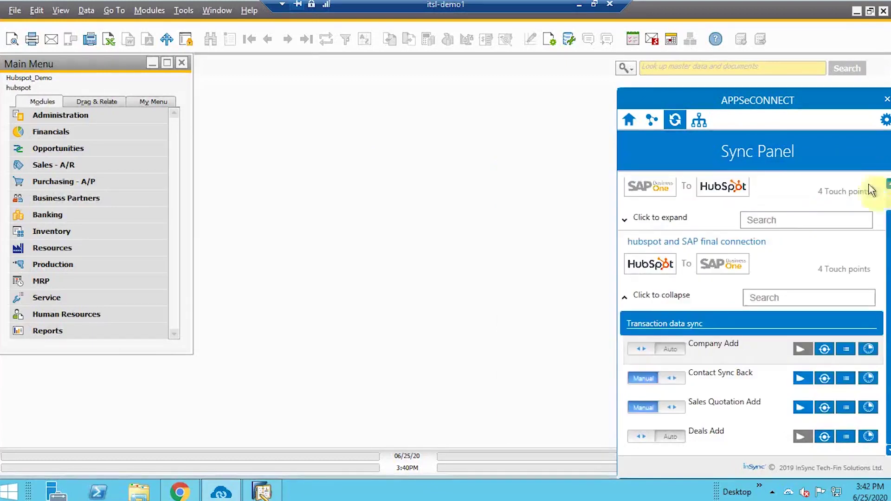
Find the Probike business partner in Business Partner Master Data by searching name 'pro'
{"action": "left_click", "coordinate": [101, 198]}
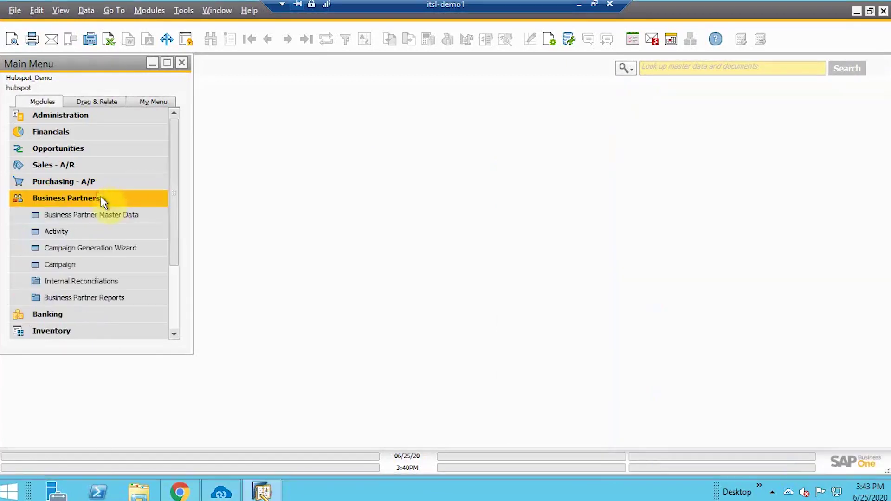
{"action": "left_click", "coordinate": [135, 215]}
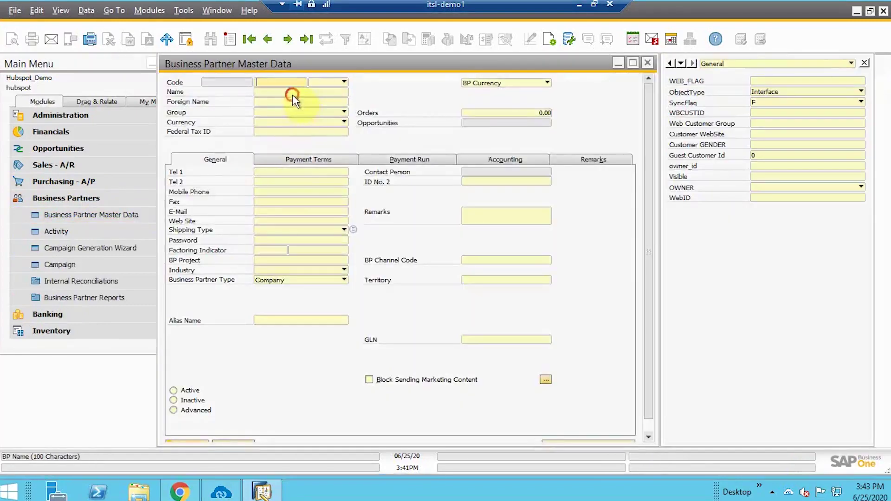
{"action": "left_click", "coordinate": [293, 91]}
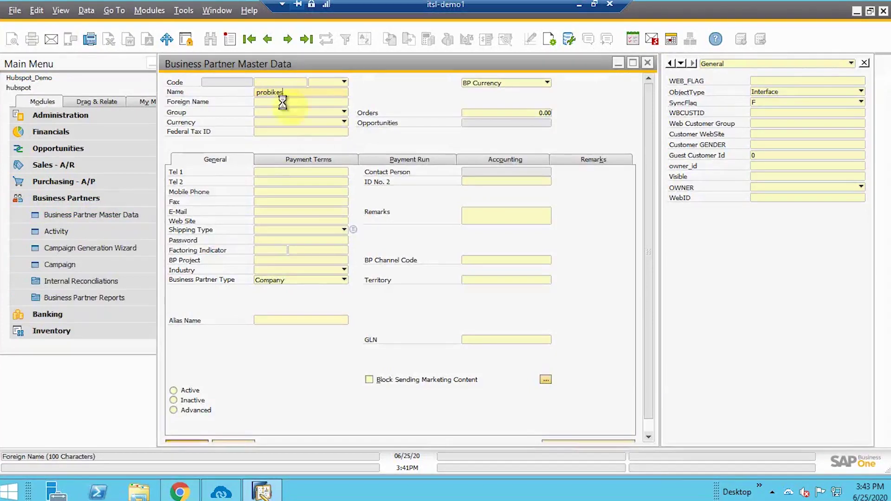
{"action": "key", "text": "BackSpace"}
{"action": "key", "text": "BackSpace"}
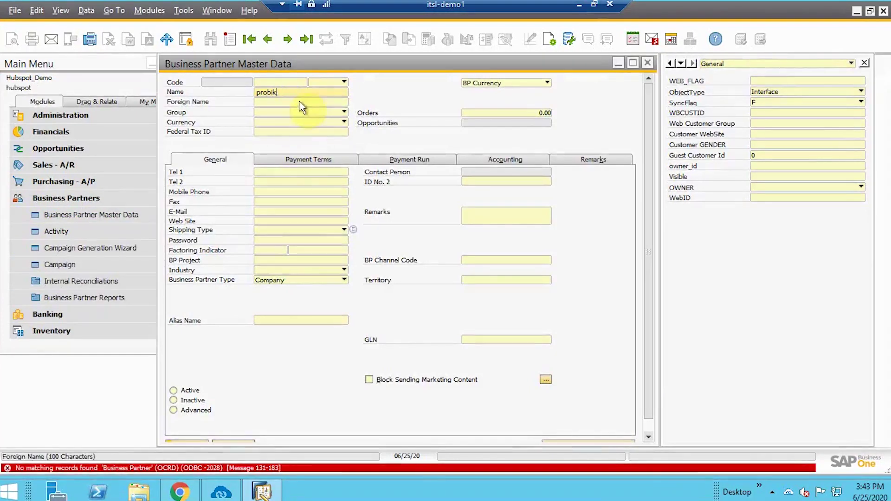
{"action": "key", "text": "BackSpace"}
{"action": "key", "text": "BackSpace"}
{"action": "key", "text": "BackSpace"}
{"action": "key", "text": "Return"}
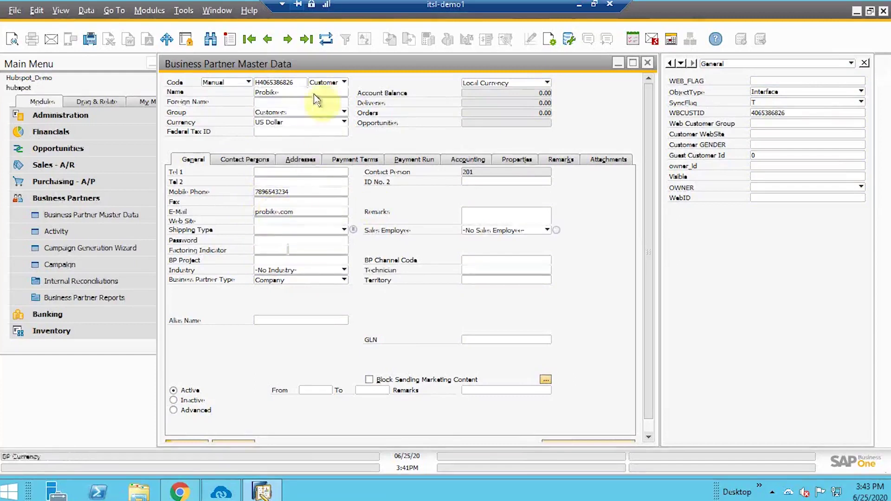
Review Probike's Contact Persons and Barcelona address, then close the master data form
{"action": "left_click", "coordinate": [268, 162]}
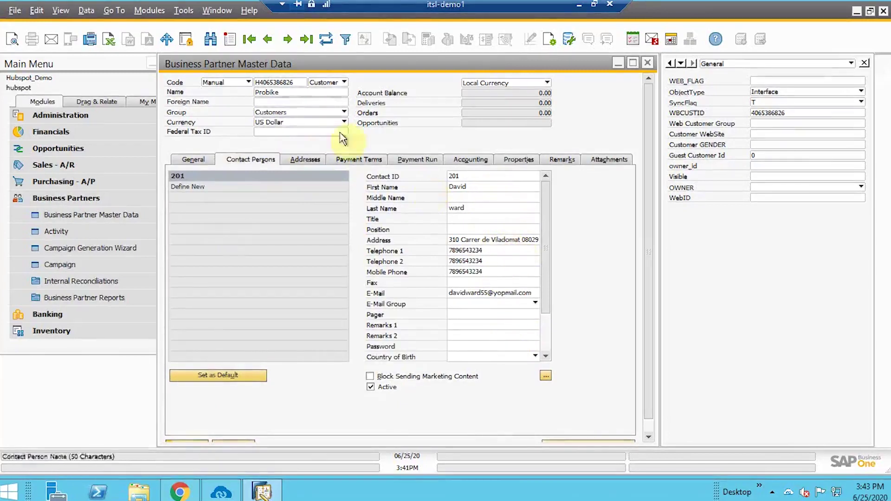
{"action": "left_click", "coordinate": [311, 159]}
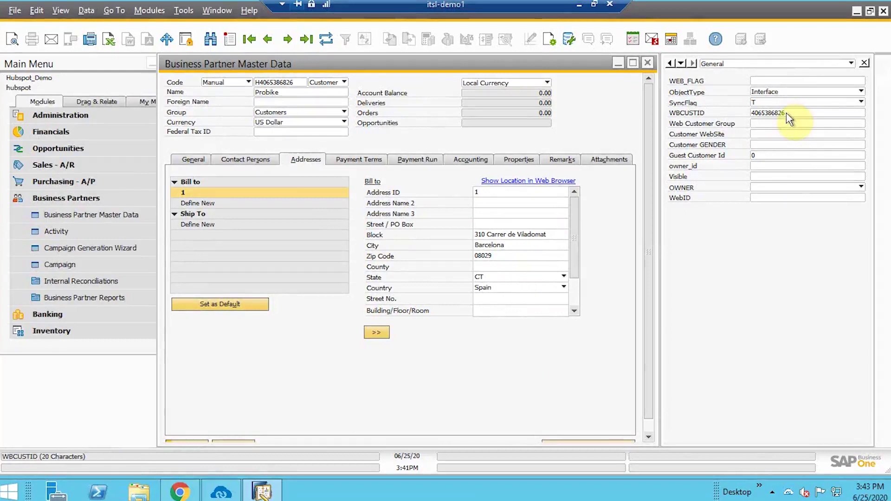
{"action": "left_click", "coordinate": [647, 63]}
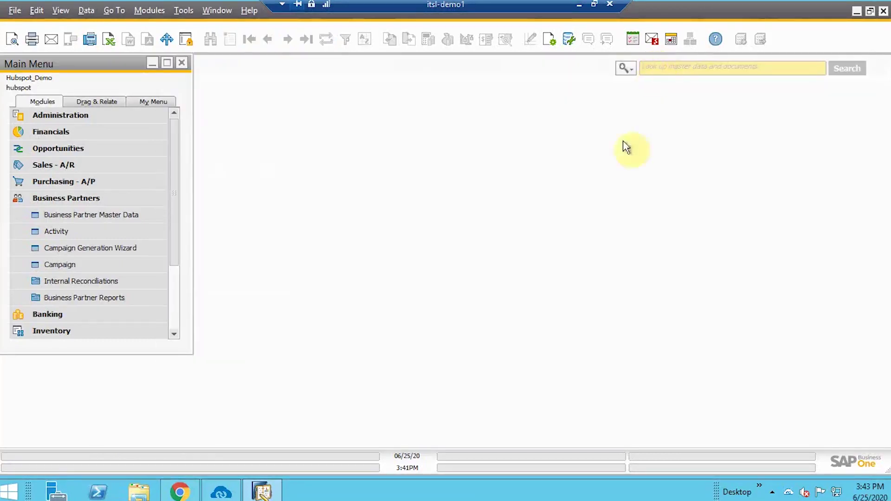
Start a new HubSpot deal, probike deal, with amount 23,444,444
{"action": "left_click", "coordinate": [180, 494]}
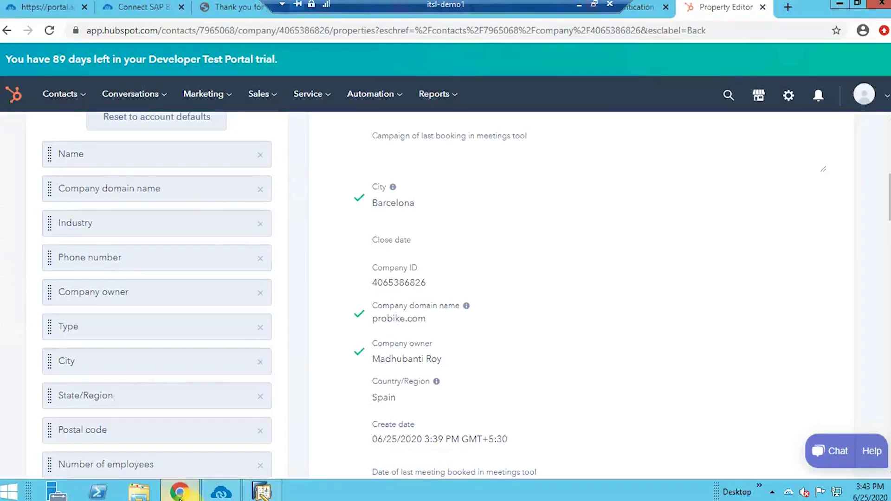
{"action": "scroll", "coordinate": [274, 122], "scroll_direction": "up", "scroll_amount": 8}
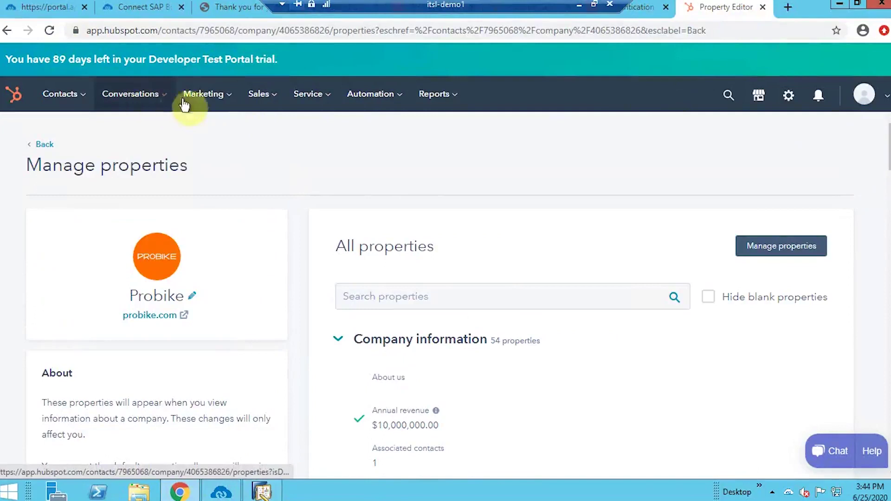
{"action": "left_click", "coordinate": [258, 95]}
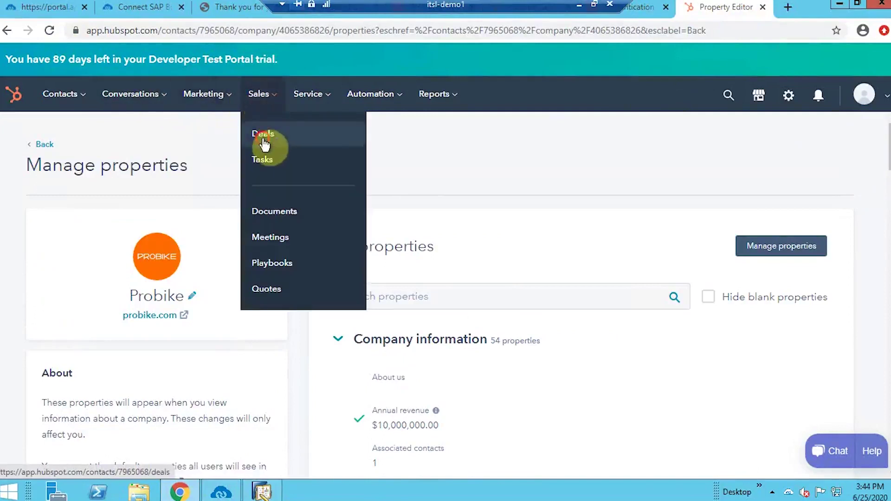
{"action": "left_click", "coordinate": [263, 134]}
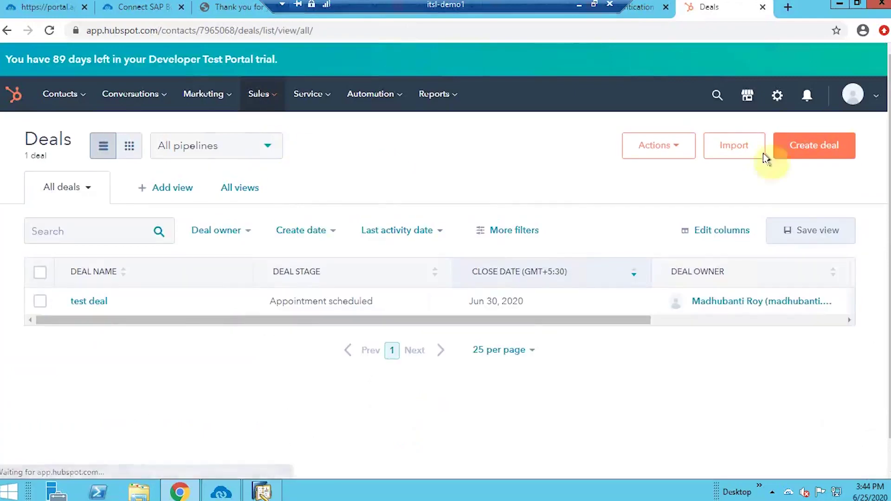
{"action": "left_click", "coordinate": [848, 158]}
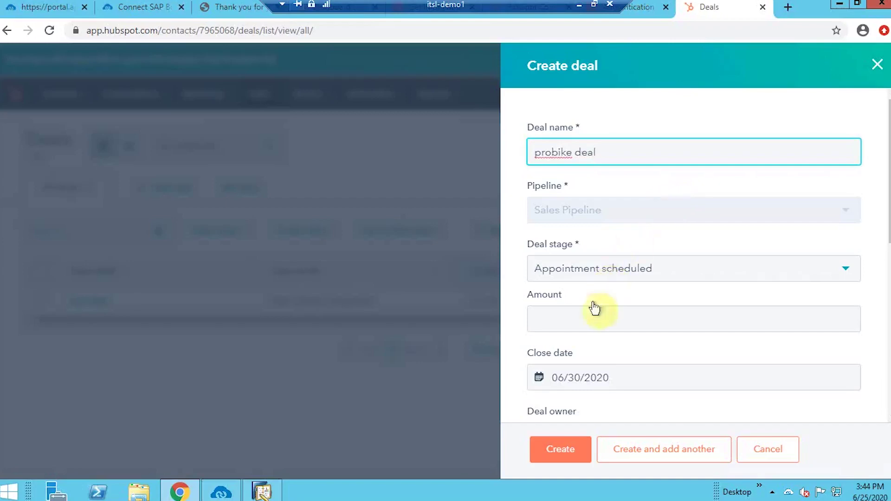
{"action": "left_click", "coordinate": [585, 319]}
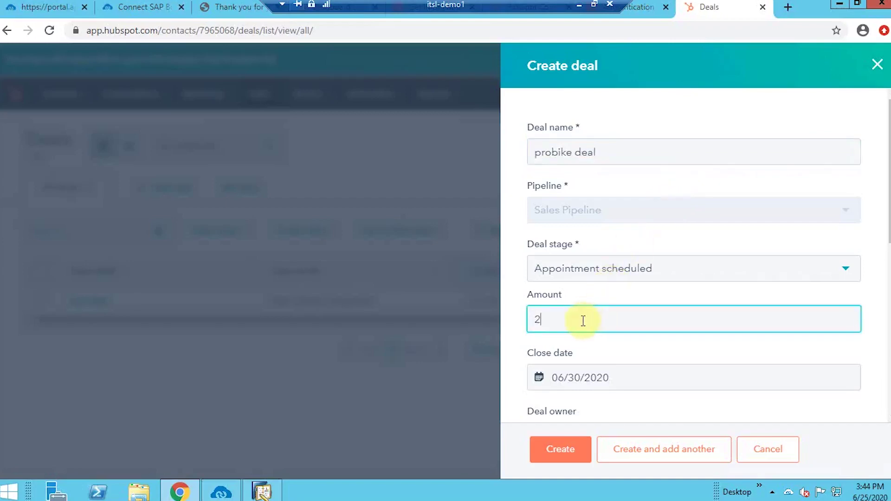
{"action": "type", "text": "23444444"}
Set the deal type to New Business
{"action": "scroll", "coordinate": [600, 366], "scroll_direction": "down", "scroll_amount": 1}
{"action": "scroll", "coordinate": [632, 333], "scroll_direction": "down", "scroll_amount": 2}
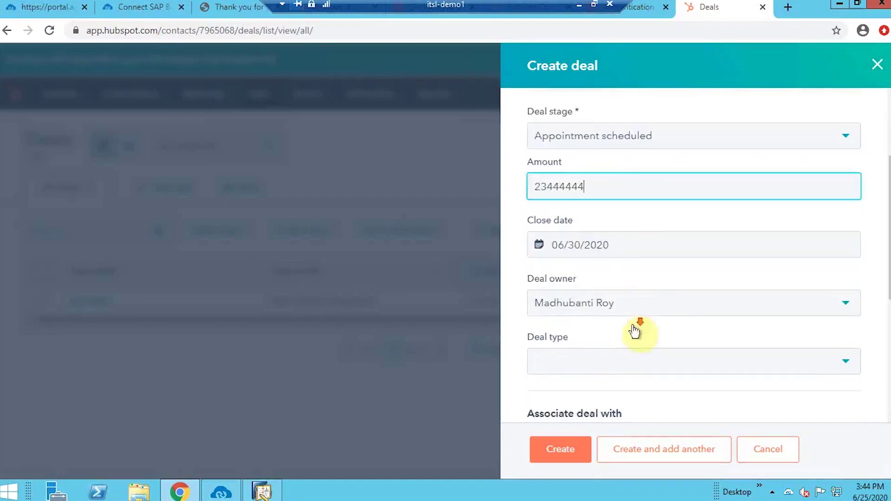
{"action": "left_click", "coordinate": [640, 301]}
{"action": "left_click", "coordinate": [597, 356]}
{"action": "scroll", "coordinate": [603, 364], "scroll_direction": "down", "scroll_amount": 2}
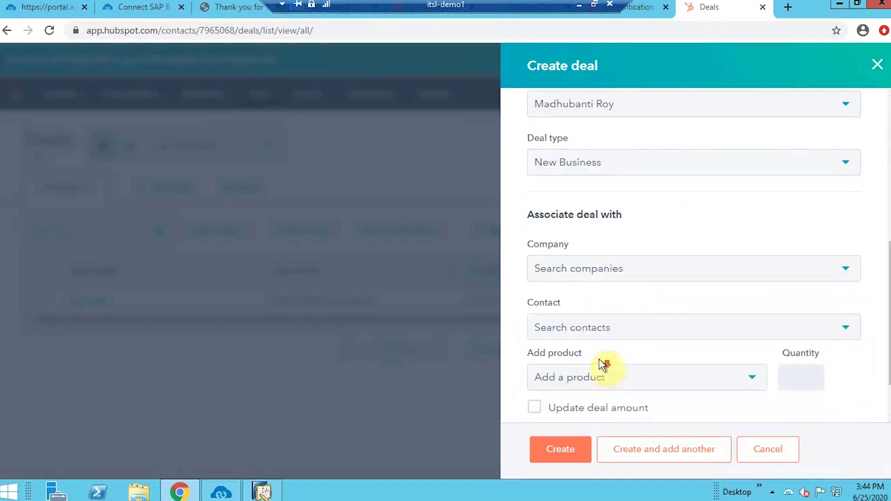
Associate the deal with company Probike and its contact, then create it
{"action": "left_click", "coordinate": [622, 269]}
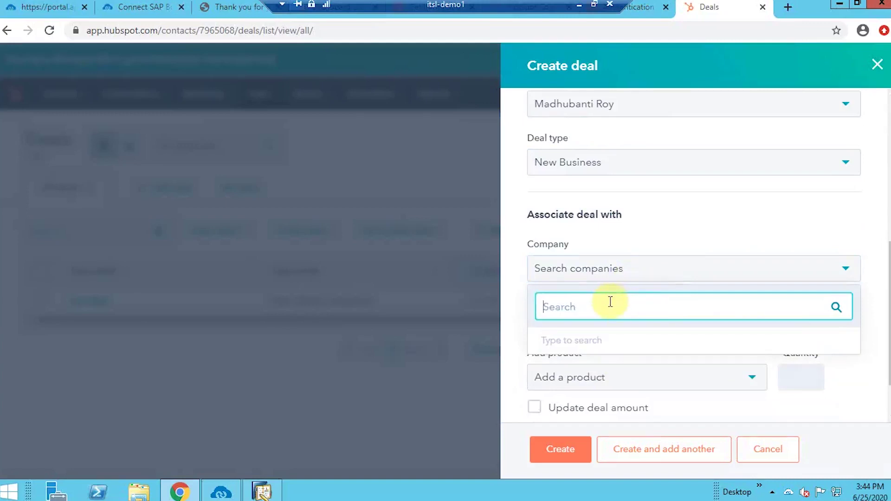
{"action": "type", "text": "pro"}
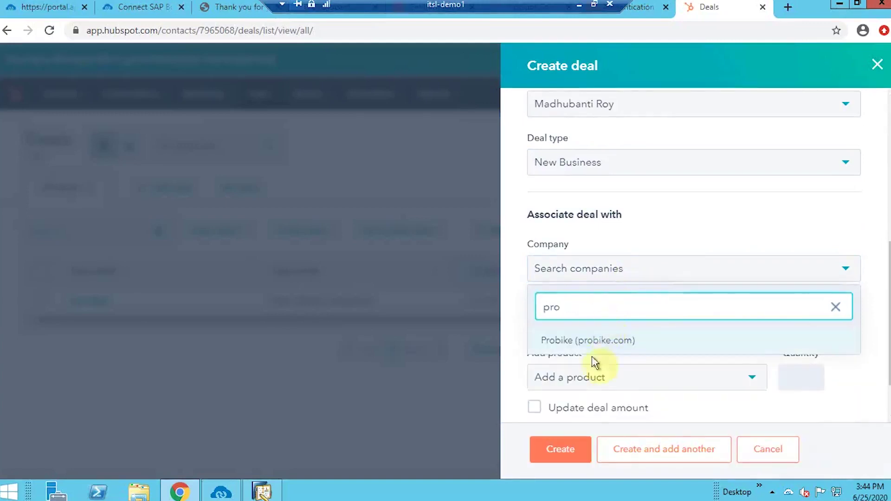
{"action": "left_click", "coordinate": [595, 342]}
{"action": "left_click", "coordinate": [578, 358]}
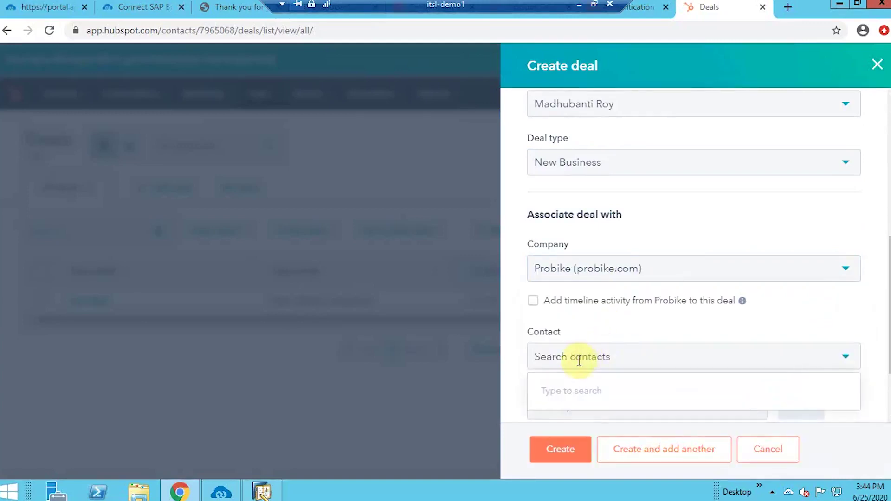
{"action": "type", "text": "dav"}
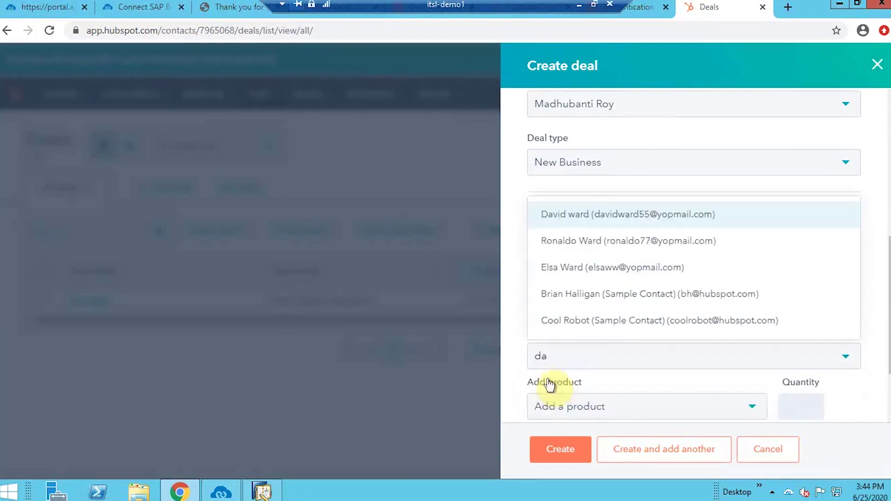
{"action": "left_click", "coordinate": [596, 214]}
{"action": "scroll", "coordinate": [596, 232], "scroll_direction": "down", "scroll_amount": 3}
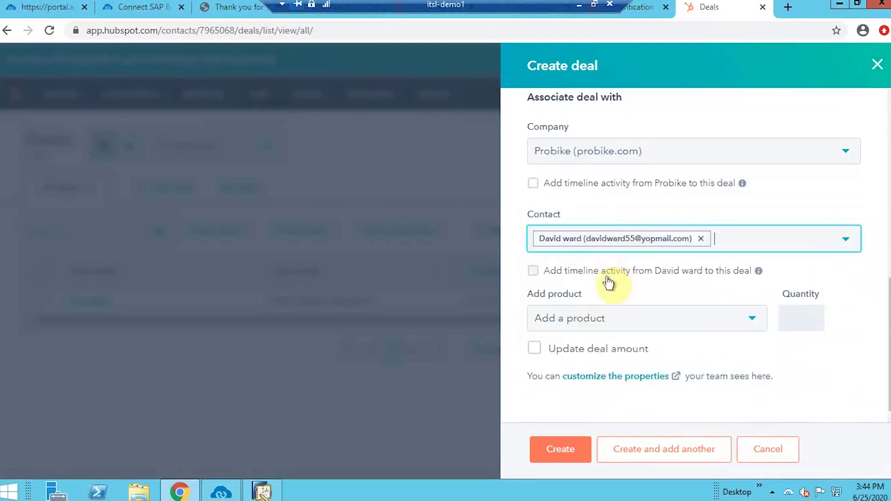
{"action": "left_click", "coordinate": [565, 457]}
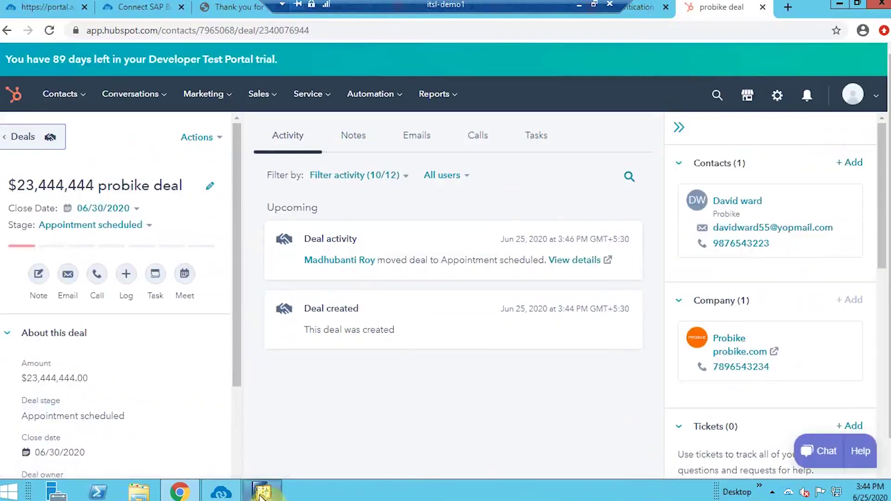
Confirm the Deals Add sync transaction shows Success in the APPSeCONNECT Sync Panel
{"action": "left_click", "coordinate": [233, 495]}
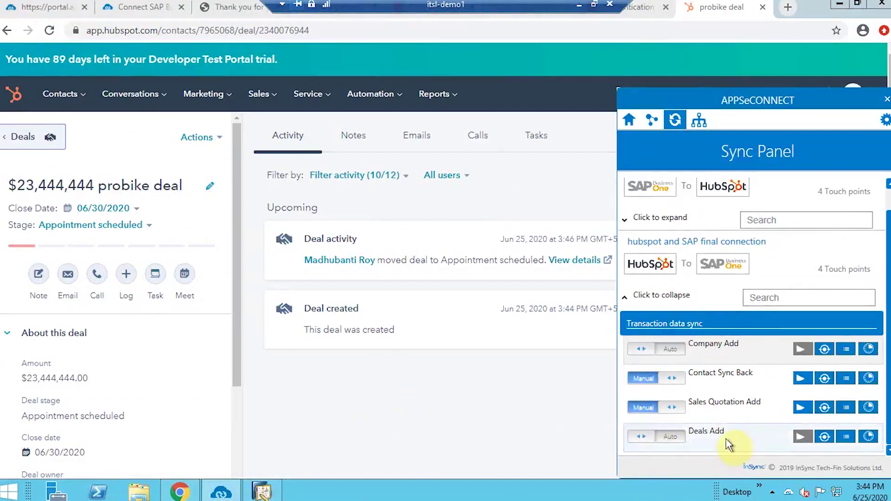
{"action": "left_click", "coordinate": [580, 5]}
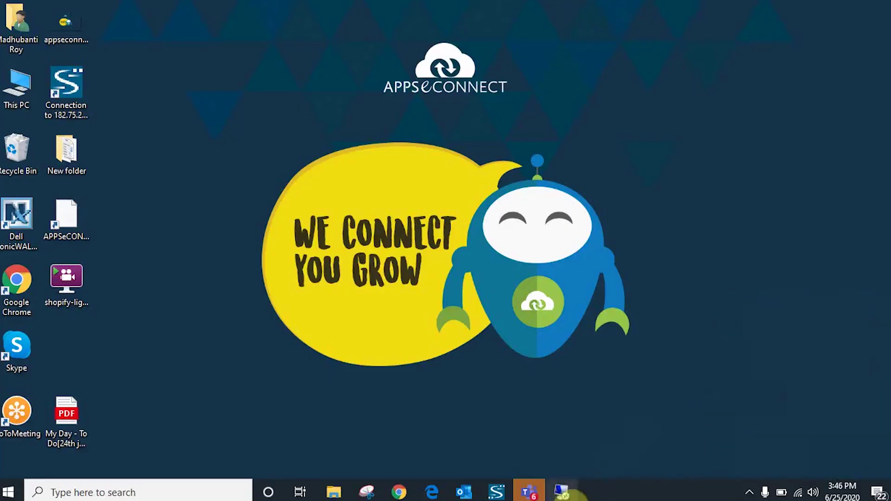
{"action": "left_click", "coordinate": [567, 491]}
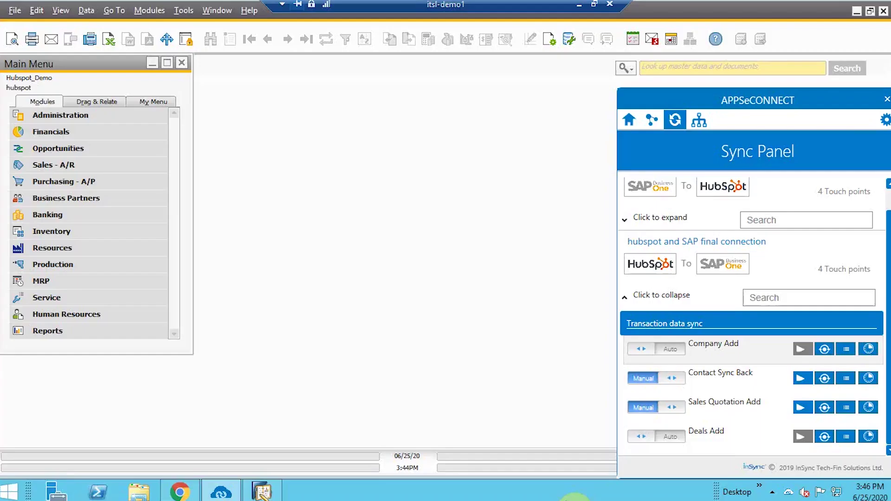
{"action": "left_click", "coordinate": [831, 438]}
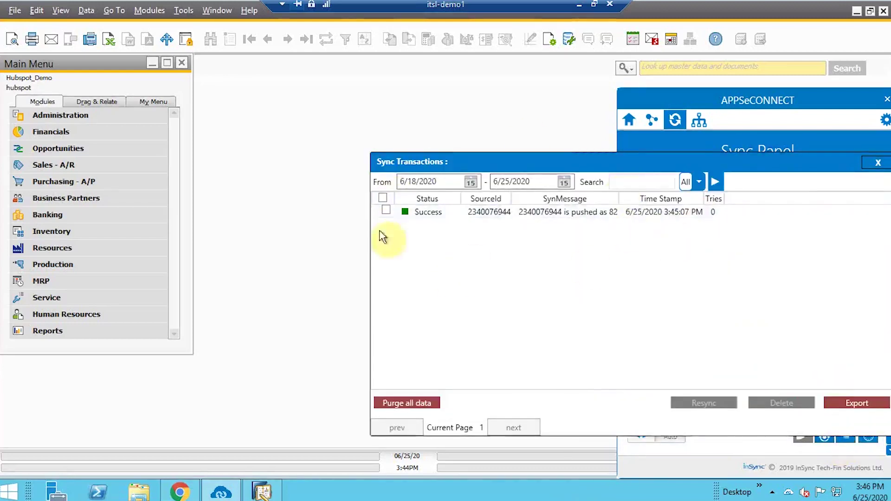
{"action": "left_click", "coordinate": [878, 163]}
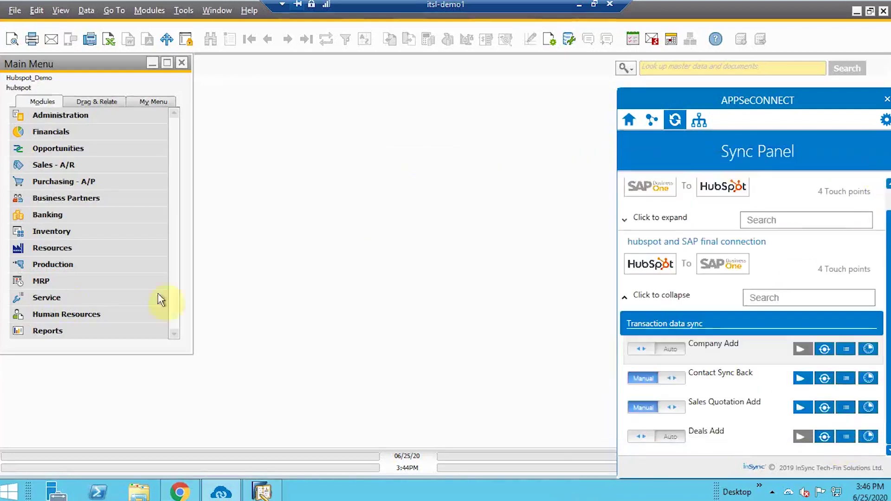
{"action": "left_click", "coordinate": [118, 148]}
Open the SAP Opportunity for the probike deal, check its Entry stage, and compare with the HubSpot deal
{"action": "left_click", "coordinate": [125, 166]}
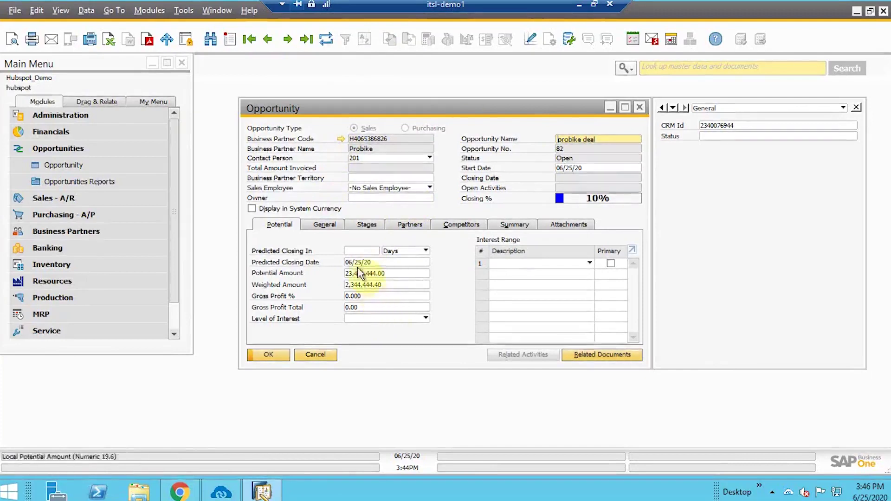
{"action": "left_click", "coordinate": [366, 224]}
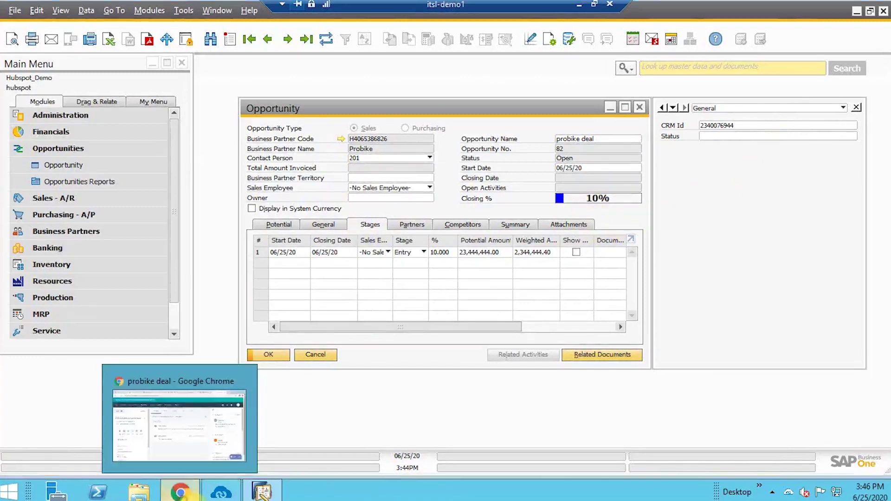
{"action": "left_click", "coordinate": [181, 493]}
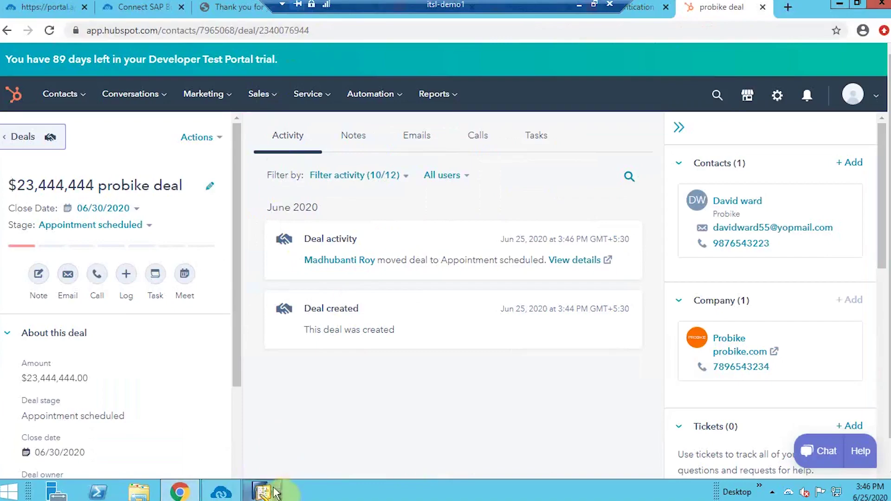
{"action": "left_click", "coordinate": [263, 490]}
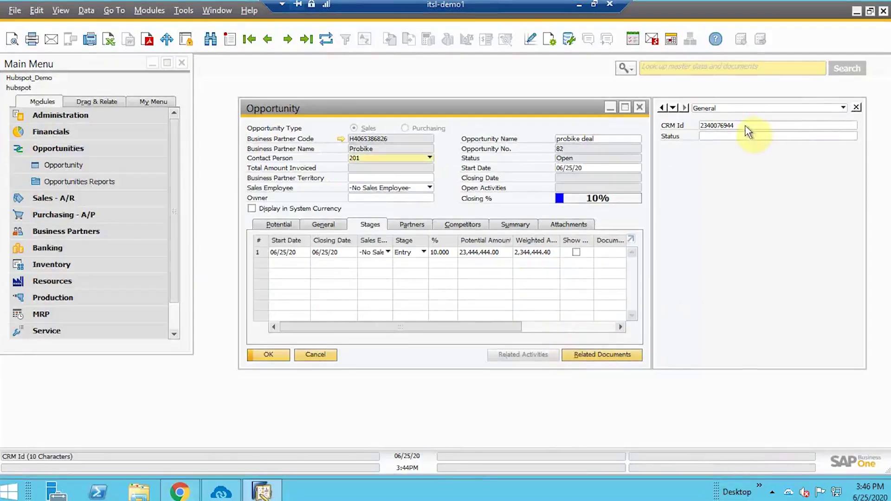